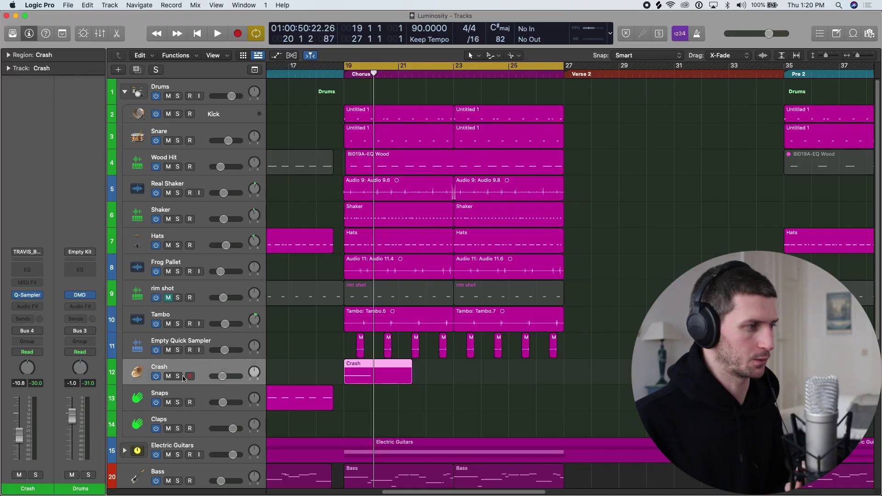
# - Solo and audition the Crash track, then confirm bouncing its region in place onto a new track
pyautogui.click(178, 376)
pyautogui.press('space')
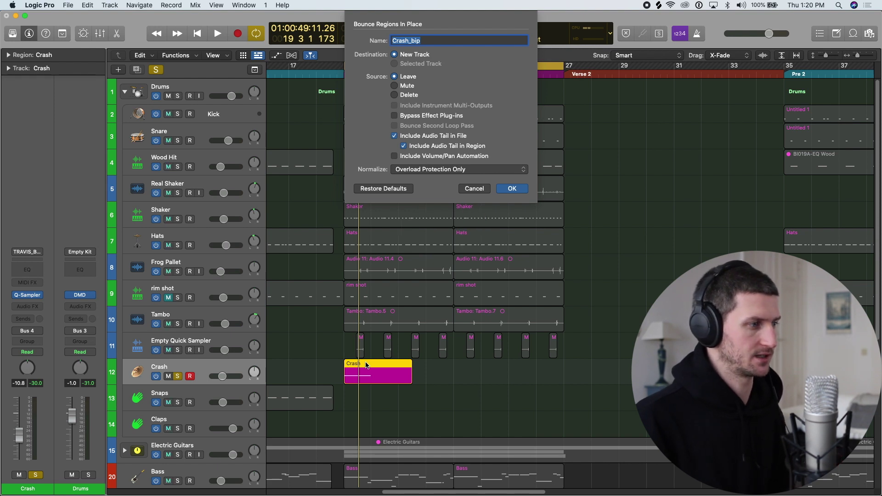
pyautogui.press('Return')
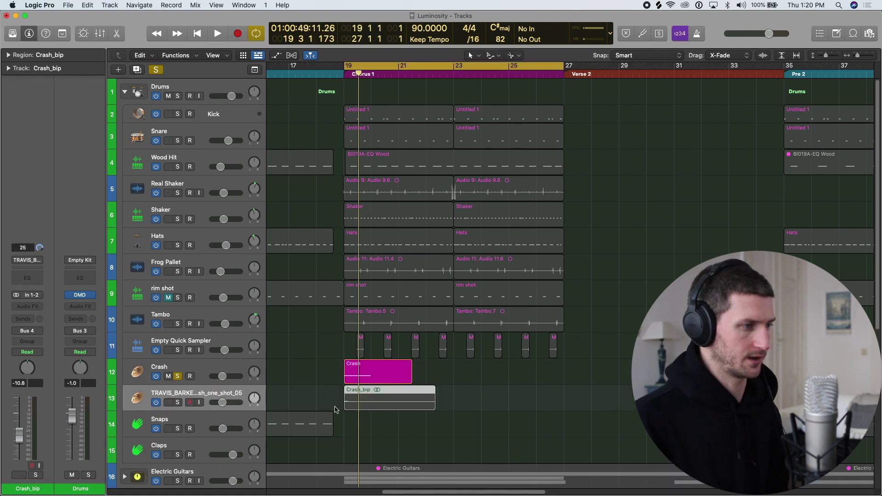
# - Enlarge the waveforms, solo the bounced track instead of Crash, and audition it around bar 19
pyautogui.click(764, 57)
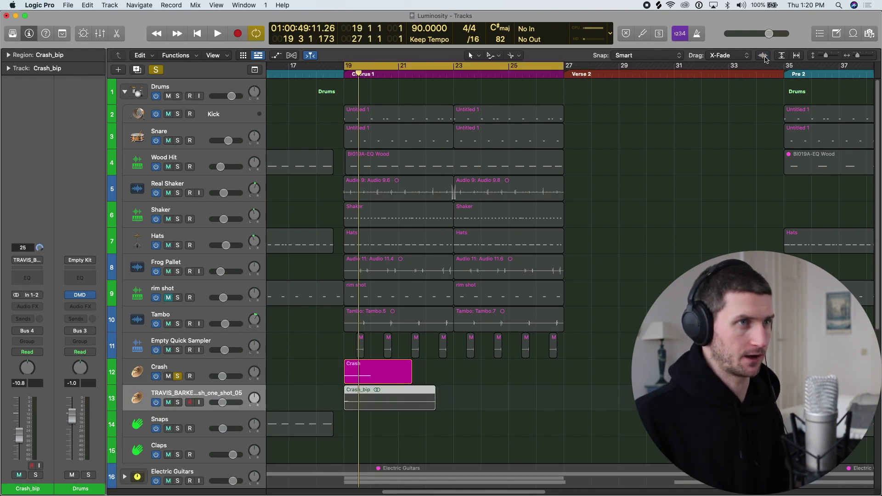
pyautogui.click(178, 377)
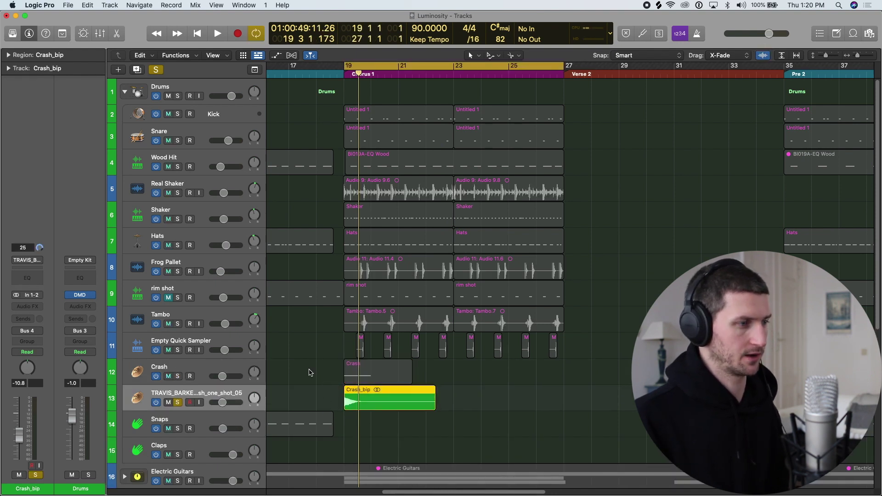
pyautogui.press('super+Right')
pyautogui.press('super+Right')
pyautogui.press('space')
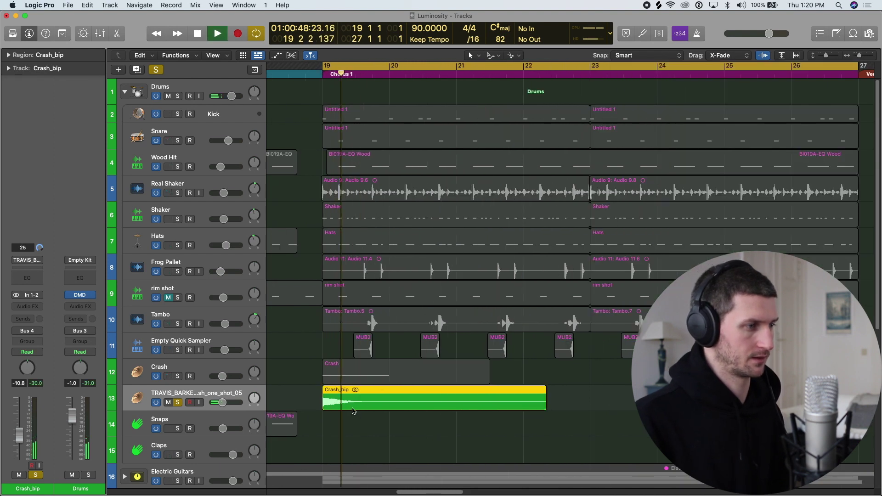
pyautogui.press('space')
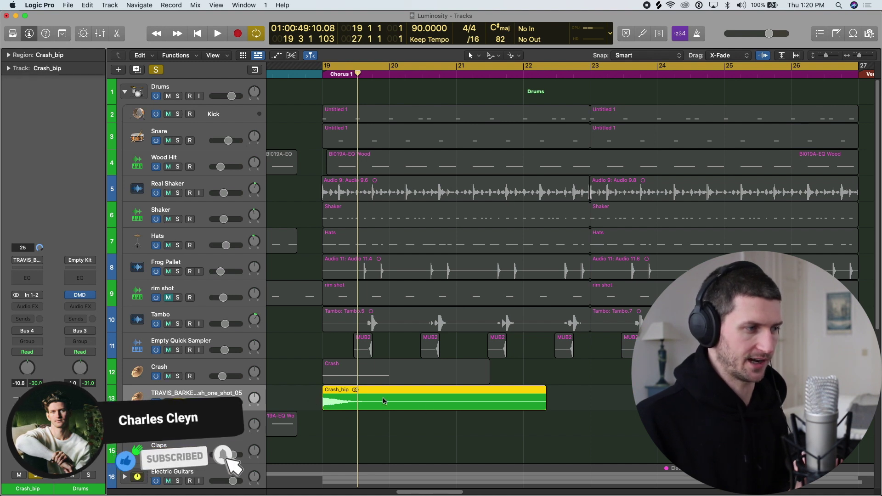
# - Zoom in closer around the playhead and show the Crash_bip region's parameters
pyautogui.press('super+Right')
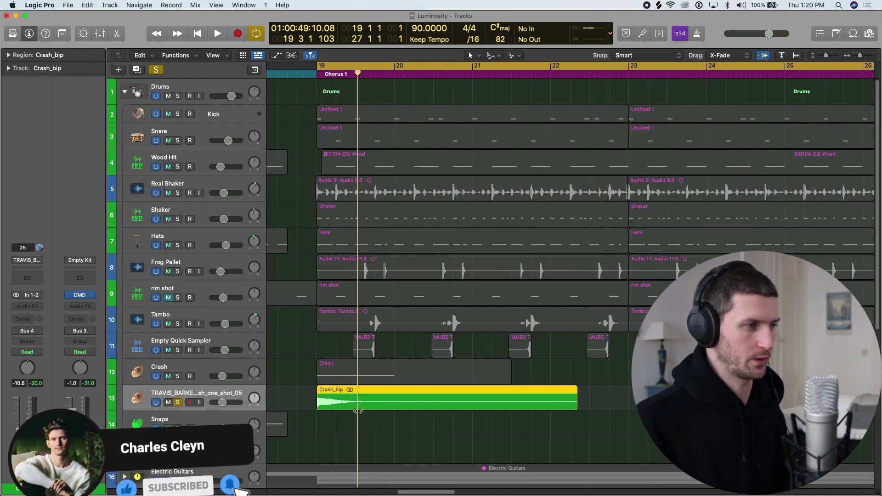
pyautogui.press('super+Right')
pyautogui.press('super+Right')
pyautogui.press('super+Left')
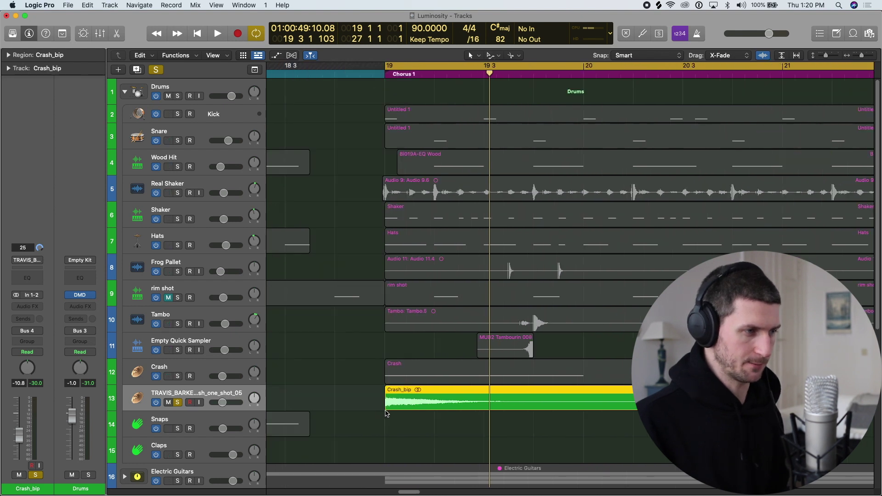
pyautogui.hscroll(2, 390, 412)
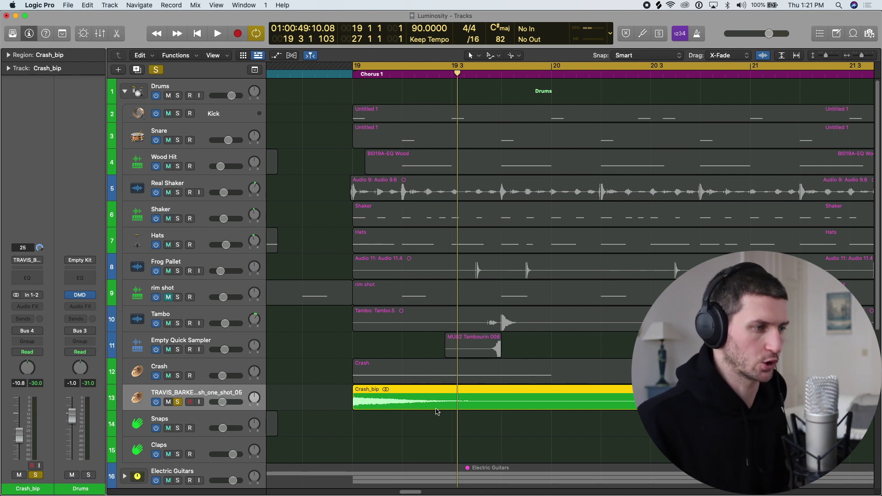
pyautogui.hscroll(3, 432, 412)
pyautogui.scroll(-2, 291, 410)
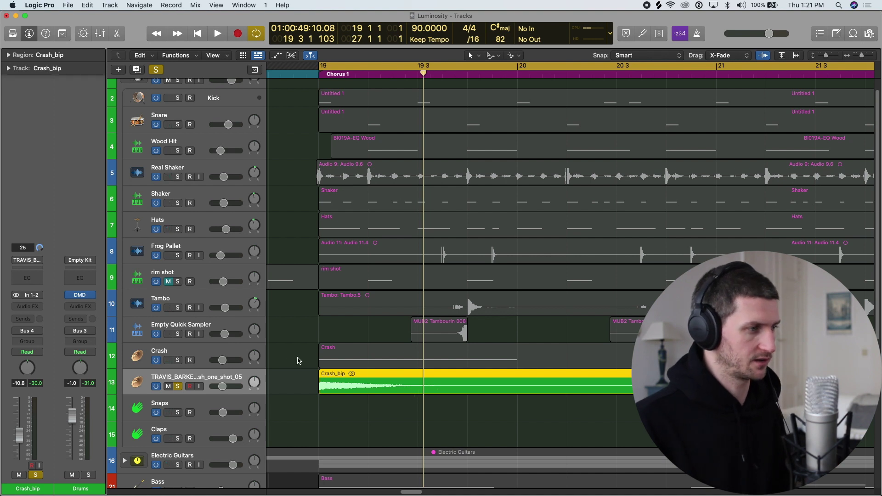
pyautogui.click(8, 54)
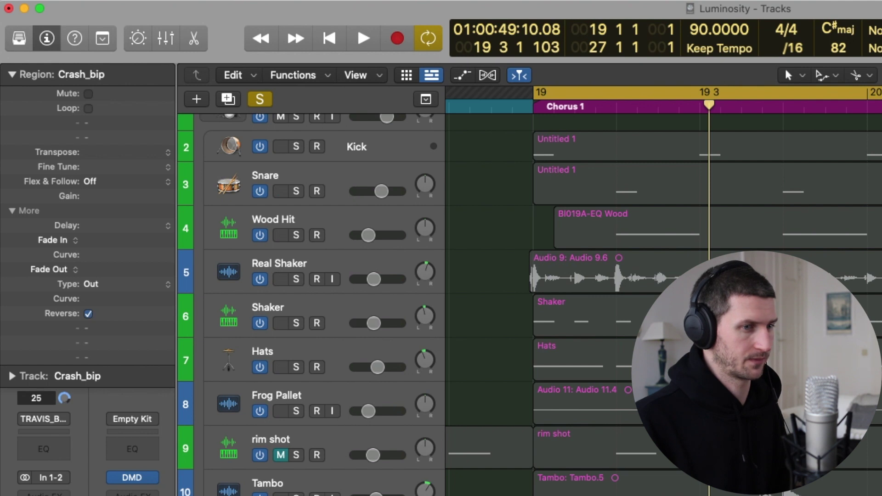
# - Move the Crash_bip region left so it ends before bar 19
pyautogui.press('z')
pyautogui.click(444, 385)
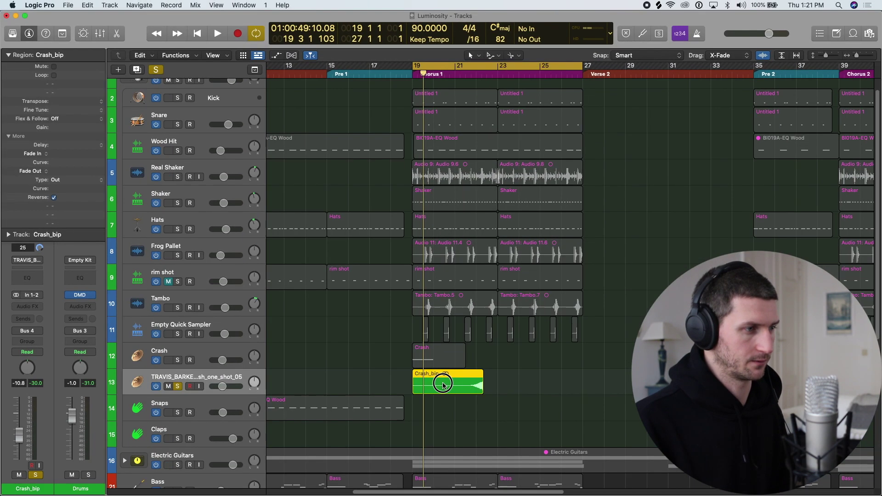
pyautogui.moveTo(444, 385); pyautogui.dragTo(377, 385)
# - Reposition Crash_bip so its end lands exactly at bar 19, where Chorus 1 starts
pyautogui.press('z')
pyautogui.scroll(10, 504, 305)
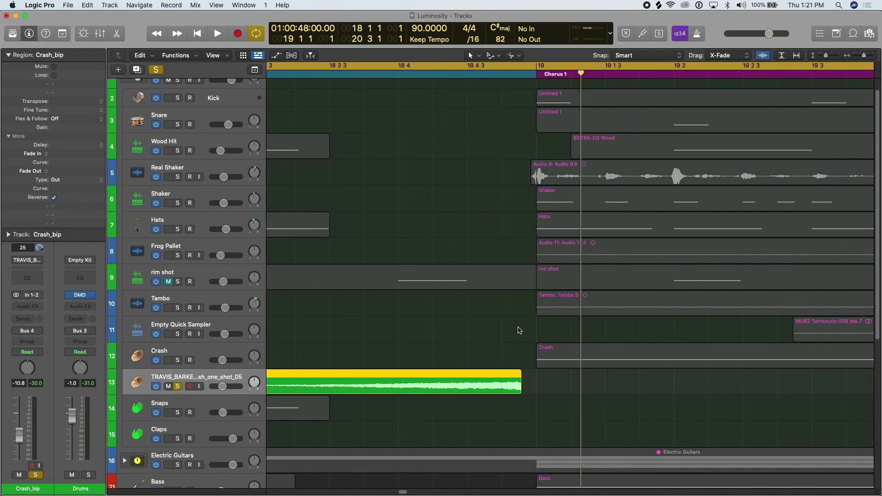
pyautogui.hscroll(10, 533, 323)
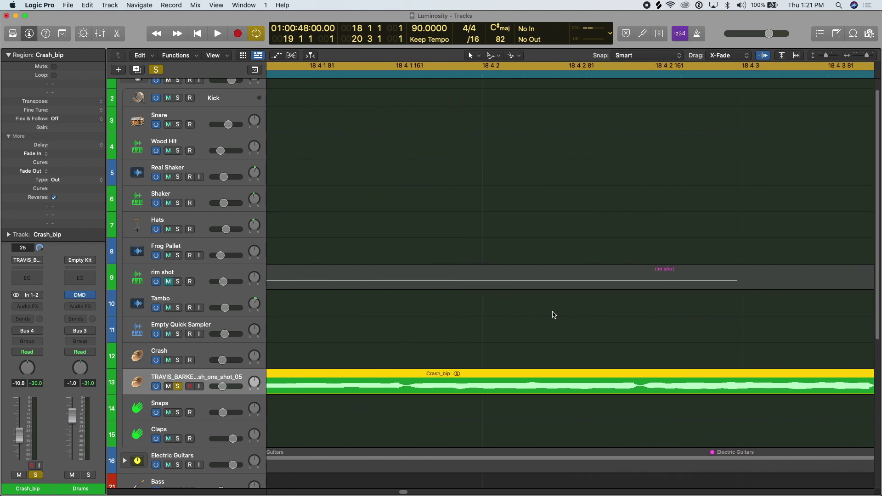
pyautogui.moveTo(591, 389); pyautogui.dragTo(697, 391)
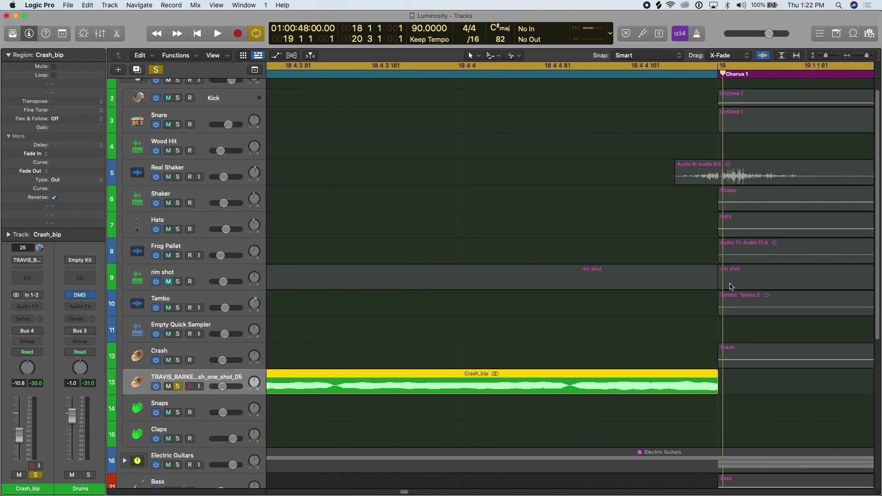
pyautogui.hscroll(5, 634, 69)
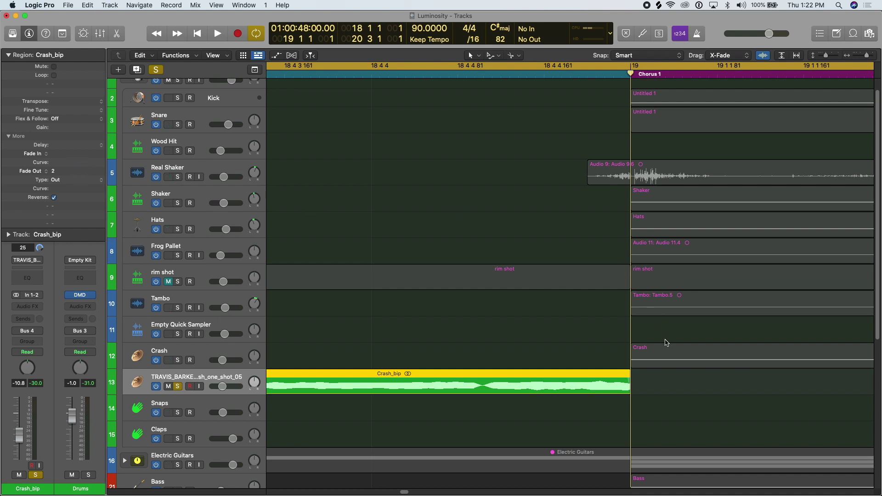
pyautogui.scroll(-2, 632, 349)
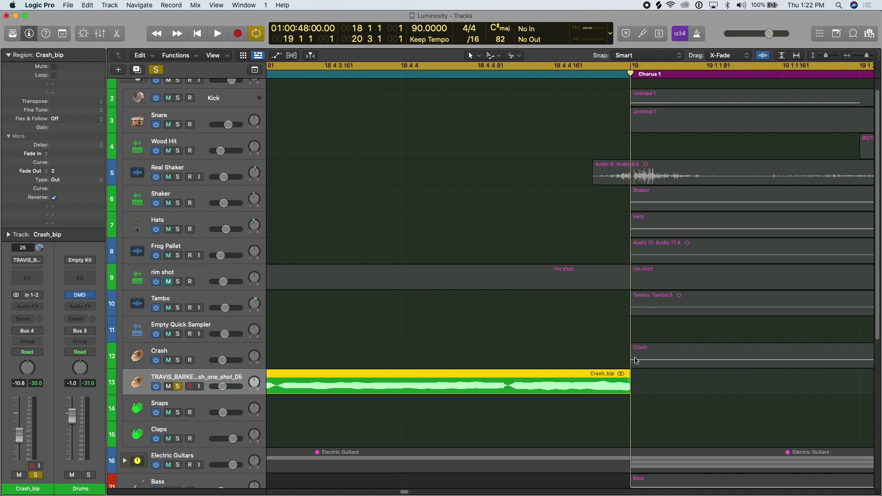
pyautogui.scroll(-3, 630, 384)
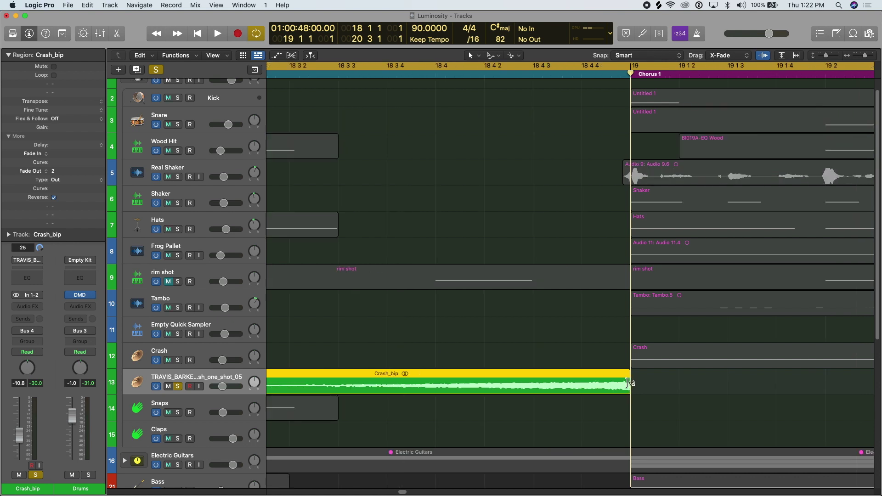
pyautogui.scroll(-3, 624, 96)
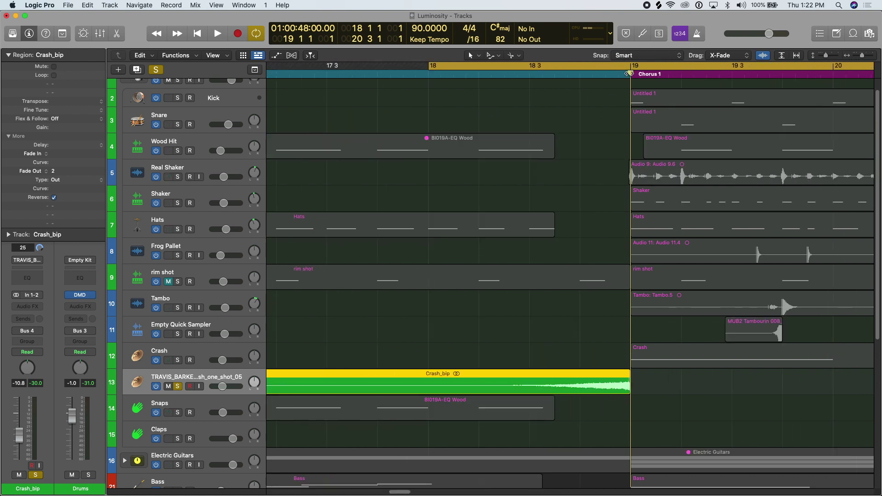
# - Set the bounced track to −13.2 dB, cycle bars 17–21, and play the build into Chorus 1
pyautogui.moveTo(234, 384); pyautogui.dragTo(232, 385)
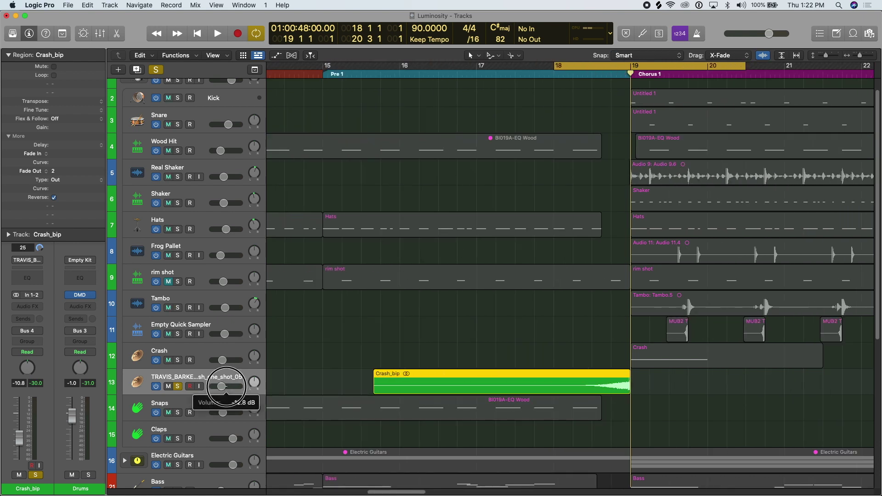
pyautogui.moveTo(466, 69); pyautogui.dragTo(787, 69)
pyautogui.scroll(-5, 788, 69)
pyautogui.press('space')
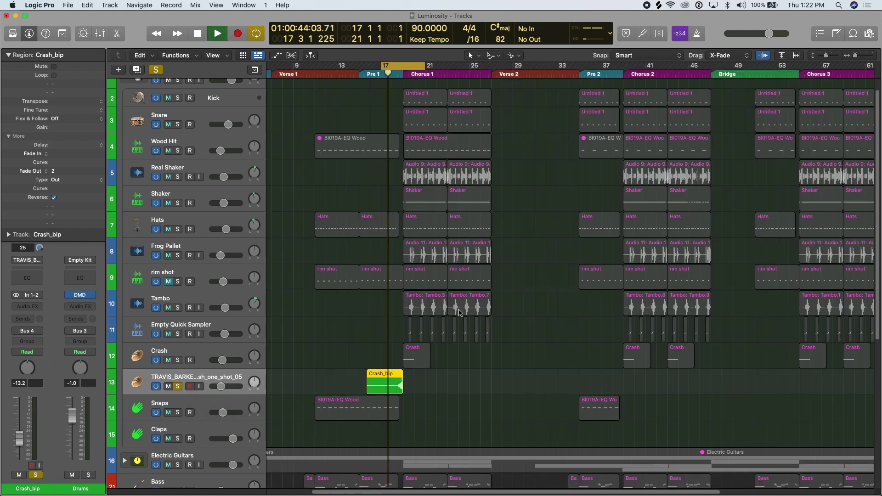
pyautogui.scroll(5, 459, 312)
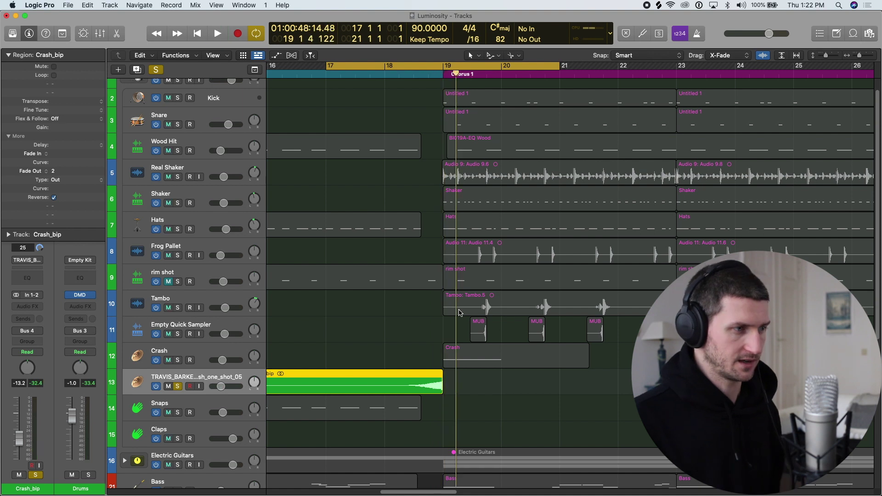
pyautogui.hscroll(-3, 395, 386)
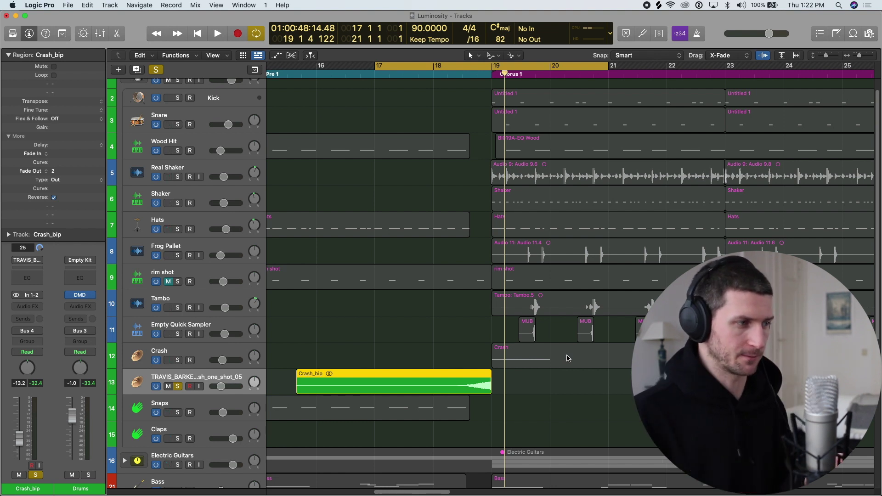
pyautogui.moveTo(318, 384); pyautogui.dragTo(318, 383)
# - Split Crash_bip at bar 16 and delete the piece before it
pyautogui.keyDown('super'); pyautogui.click(317, 383); pyautogui.keyUp('super')
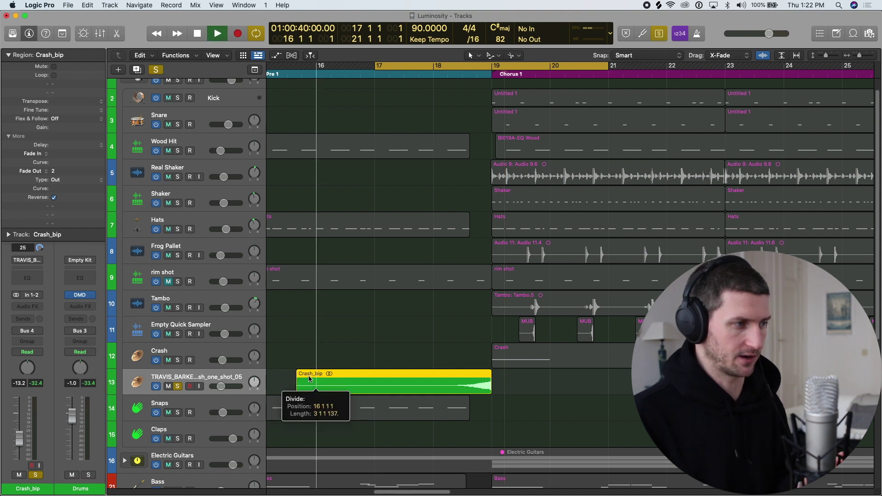
pyautogui.press('Delete')
pyautogui.hscroll(-5, 352, 388)
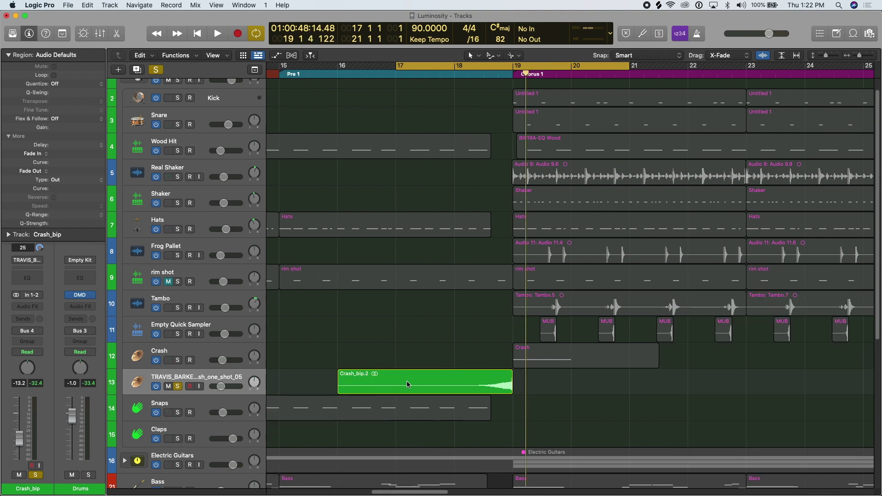
# - Time-stretch the remaining region to start at bar 13 and audition the sweep into bar 19
pyautogui.click(527, 387)
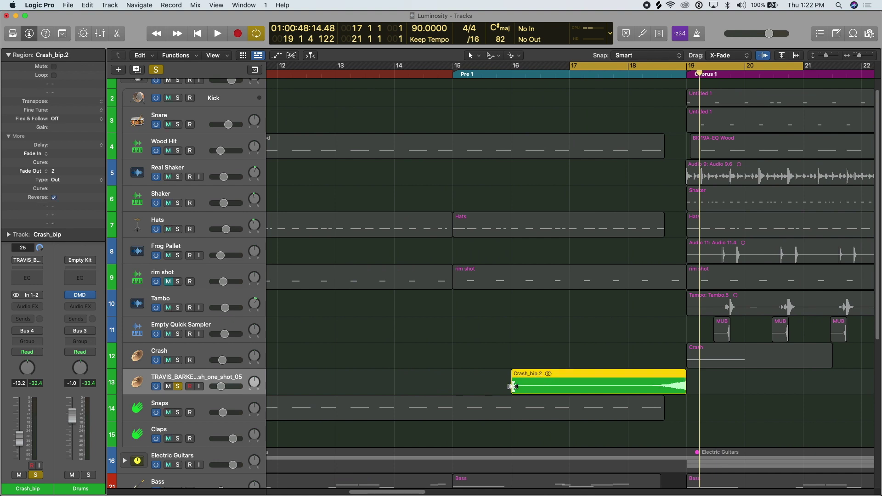
pyautogui.moveTo(499, 388); pyautogui.dragTo(339, 393)
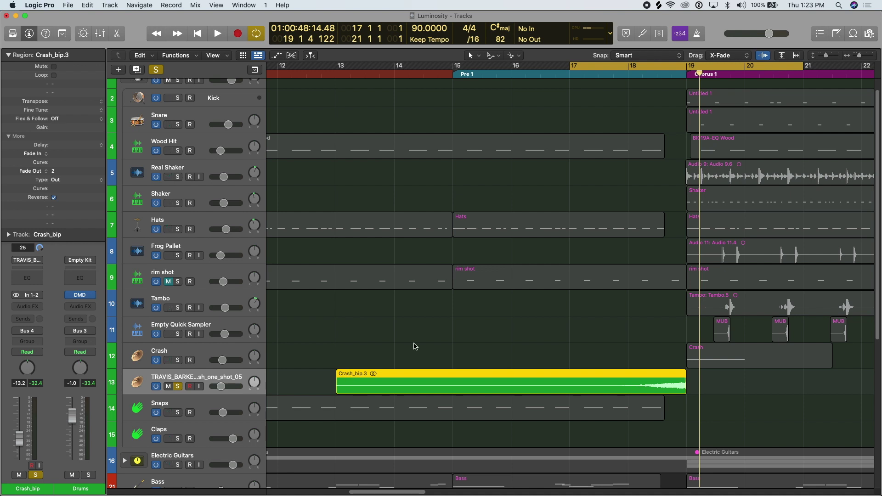
pyautogui.press('space')
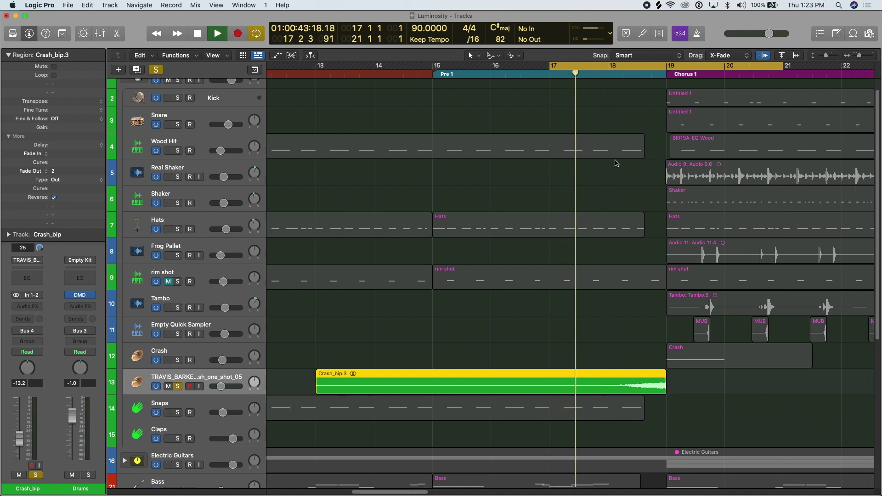
pyautogui.hscroll(6, 613, 175)
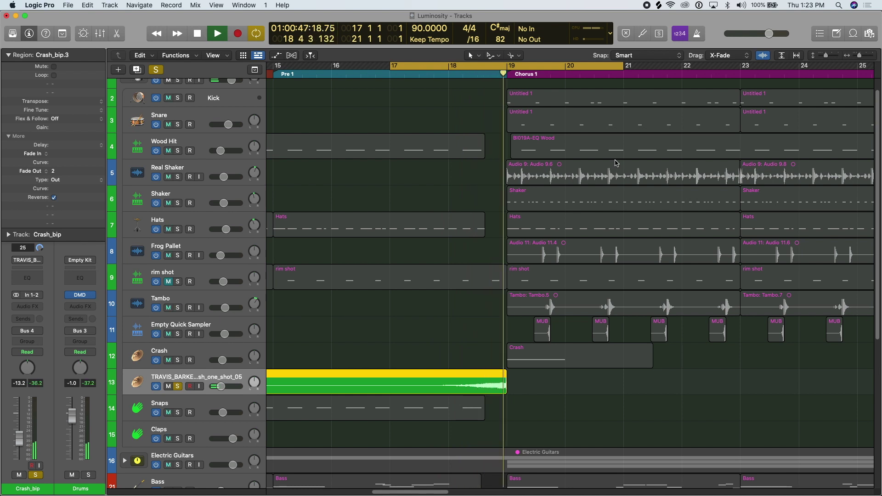
pyautogui.press('space')
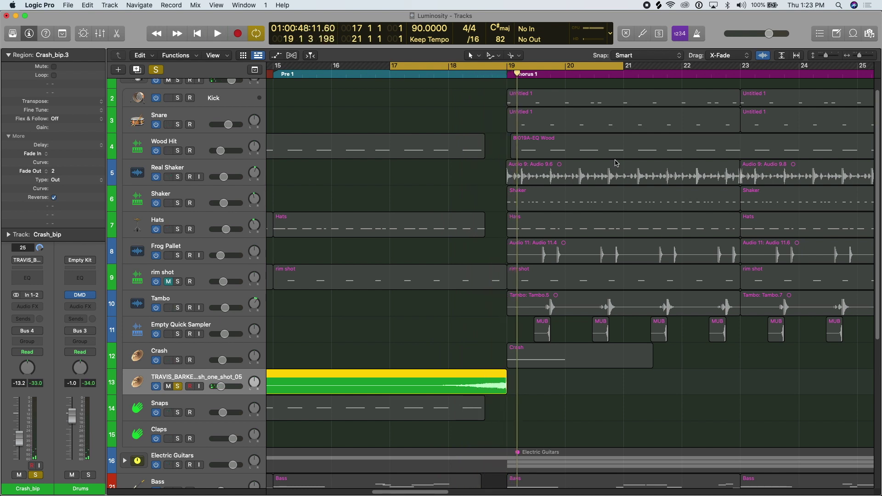